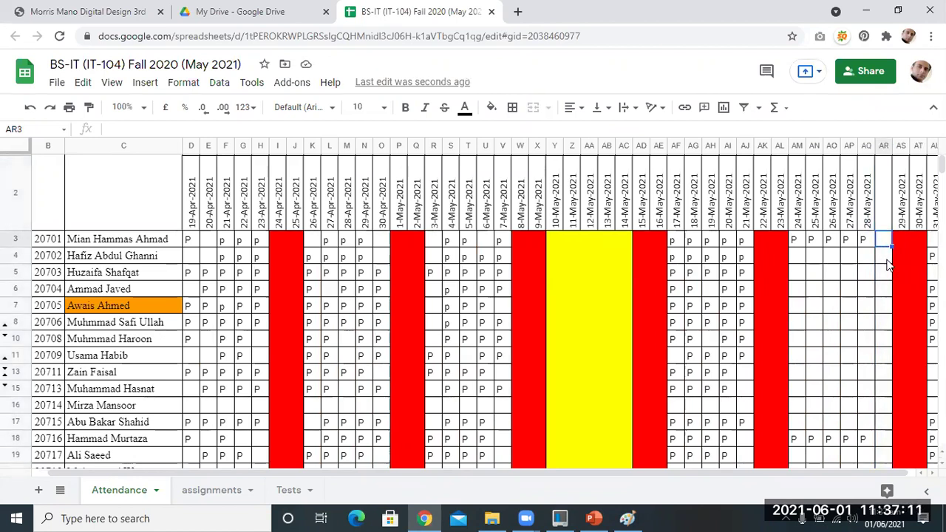
Step: Mark attendance as P in the undated column AR for rows 3 through 6
text(P)
key(Return)
key(Up)
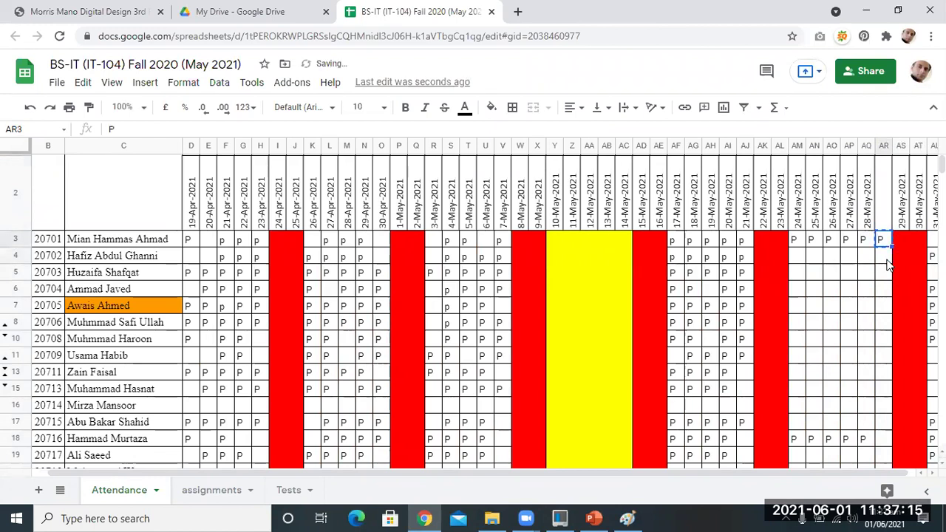
click(887, 260)
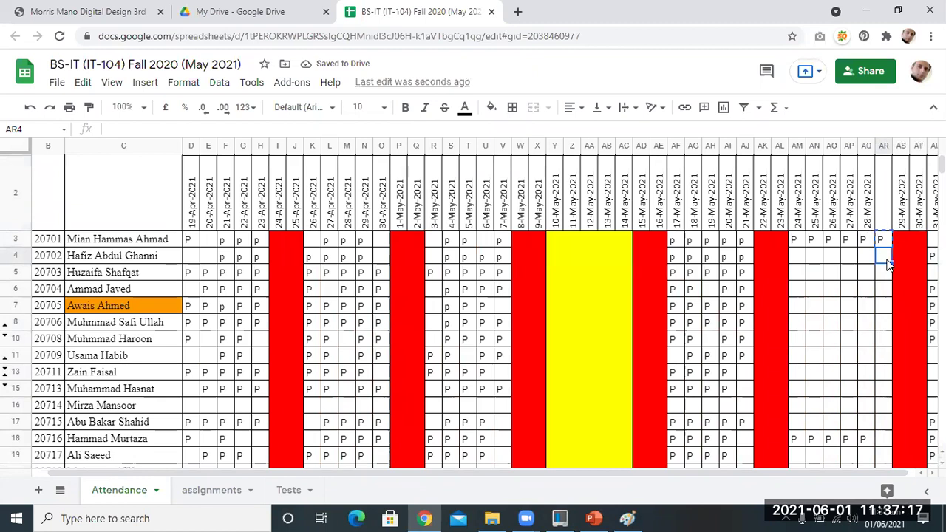
text(P)
key(Return)
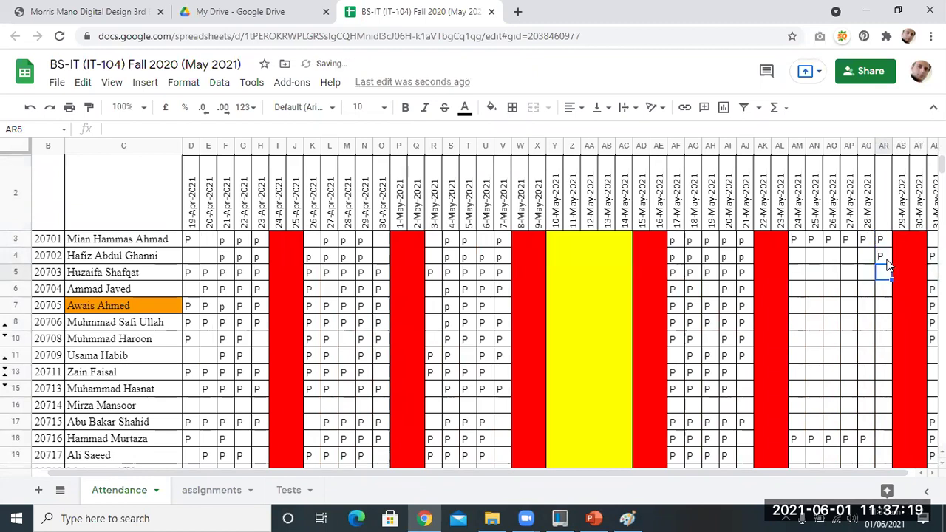
text(P)
key(Return)
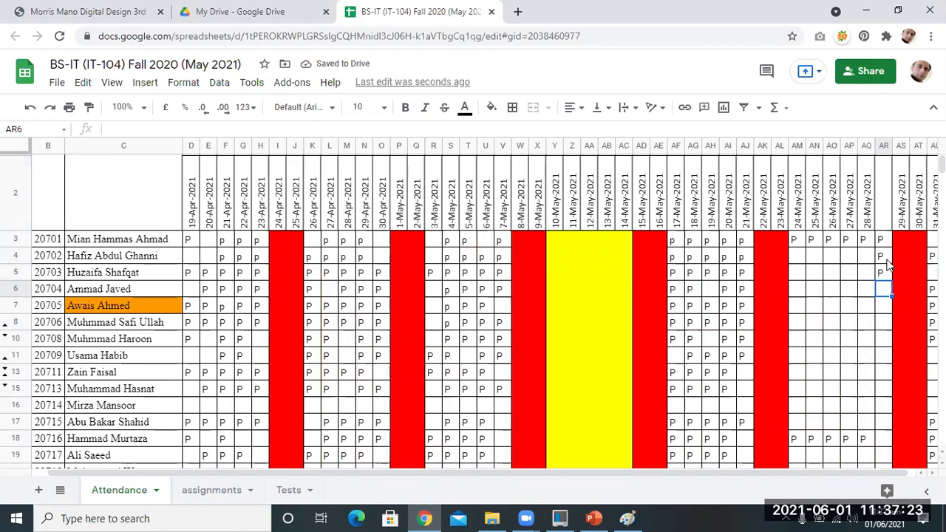
text(P)
key(Return)
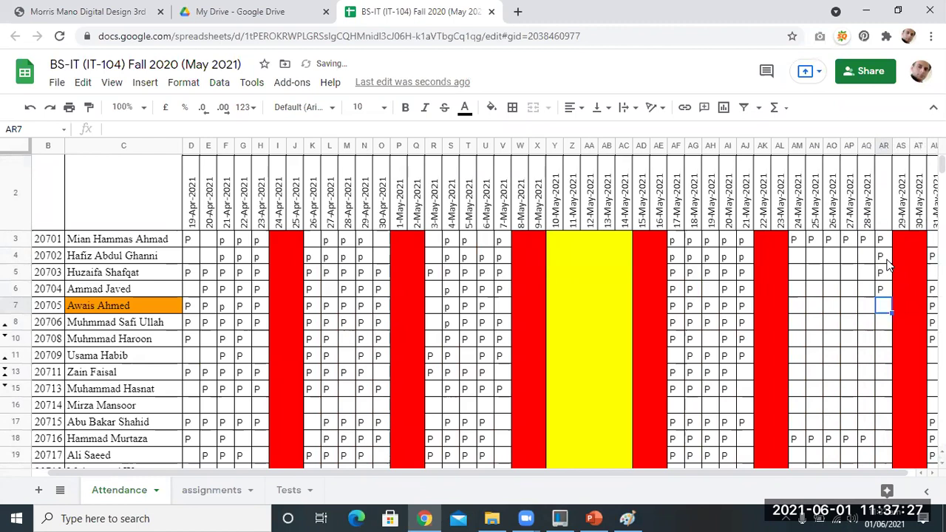
Step: Mark attendance as P in cells AR7, AR8 and AR10
text(P)
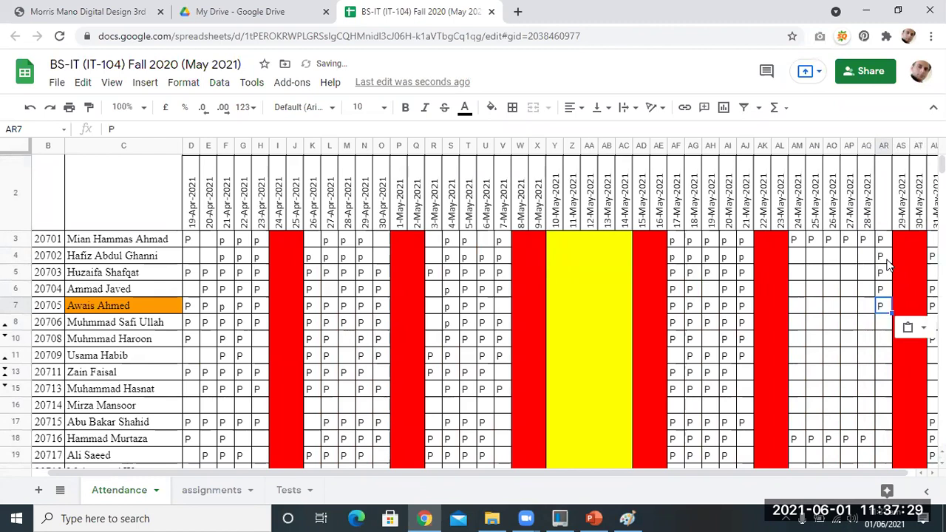
key(Down)
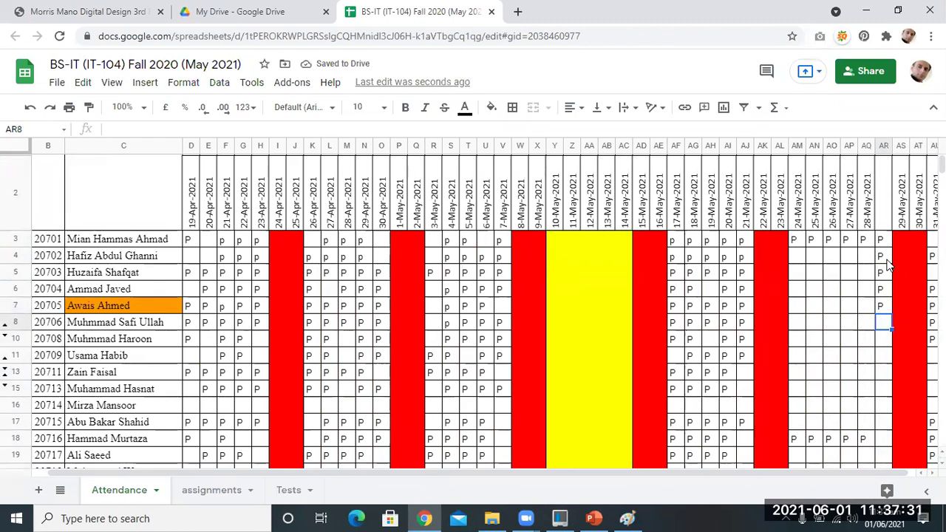
text(P)
key(Down)
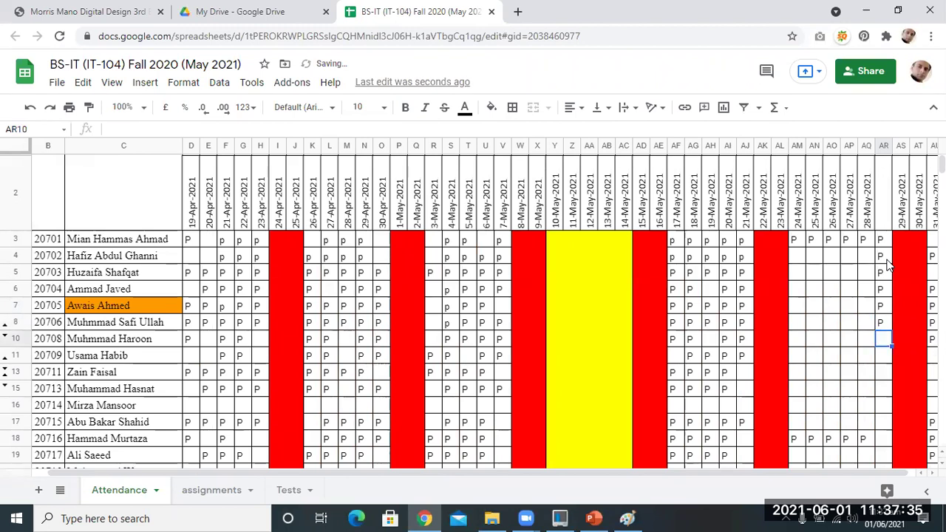
text(P)
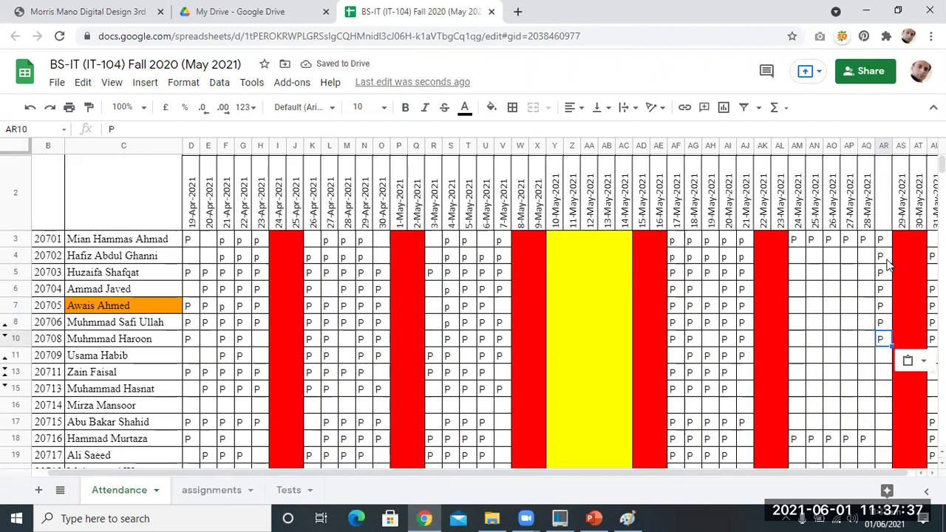
key(Down)
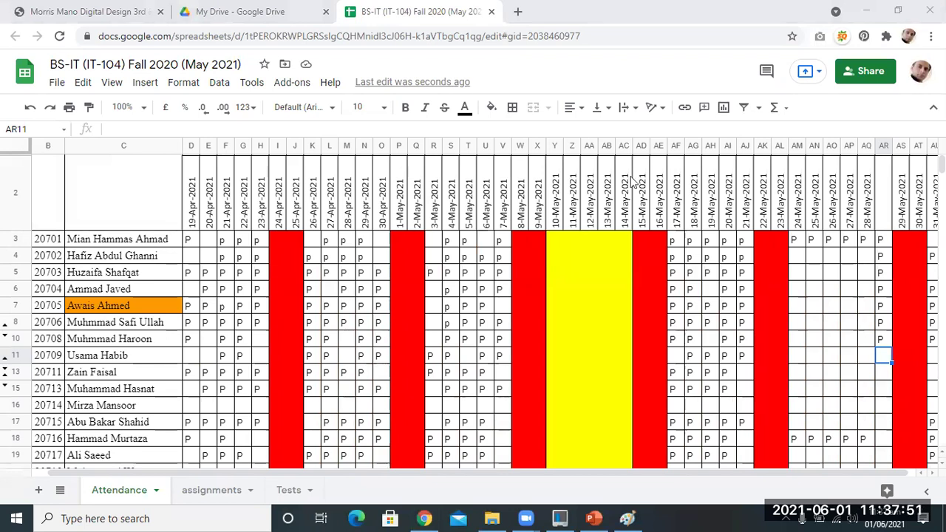
key(alt+Tab)
key(Return)
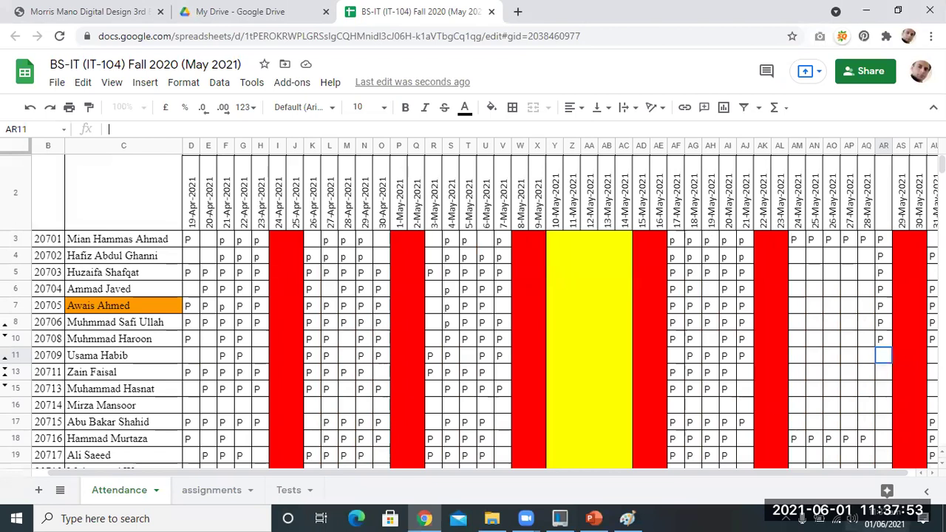
key(Escape)
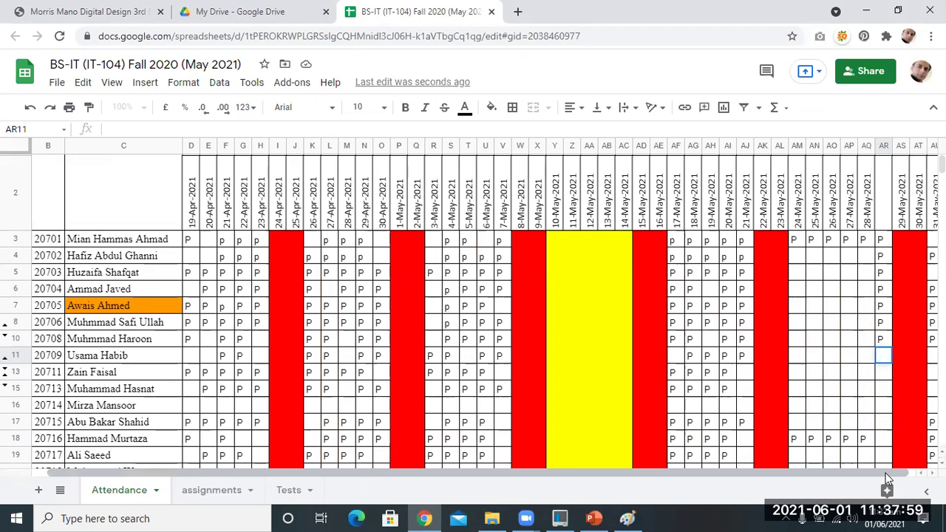
text(P)
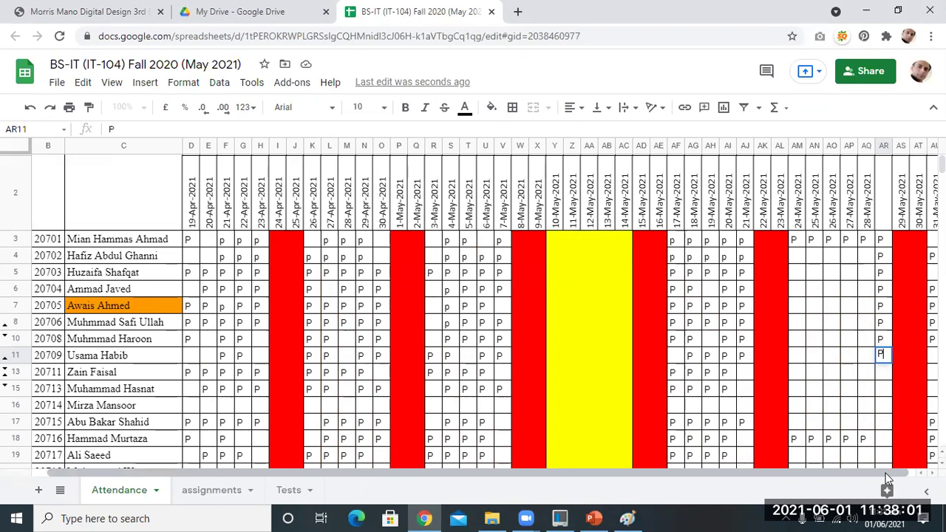
key(BackSpace)
key(Return)
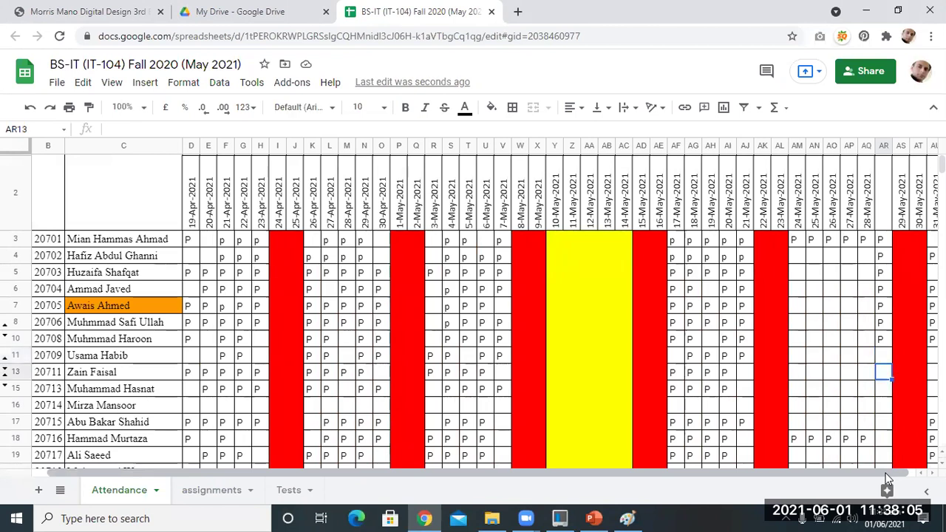
Step: Mark attendance as P in cells AR15, AR16 and AR17
key(Down)
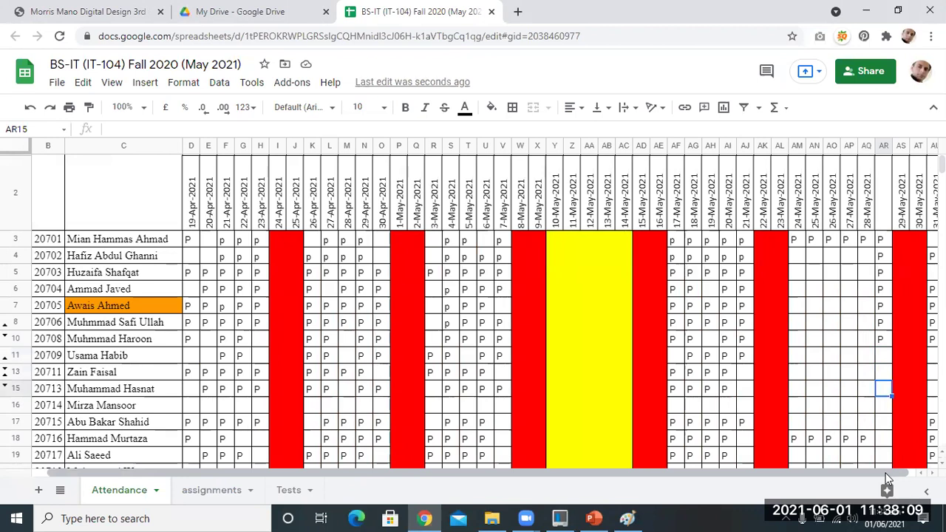
text(P)
key(Down)
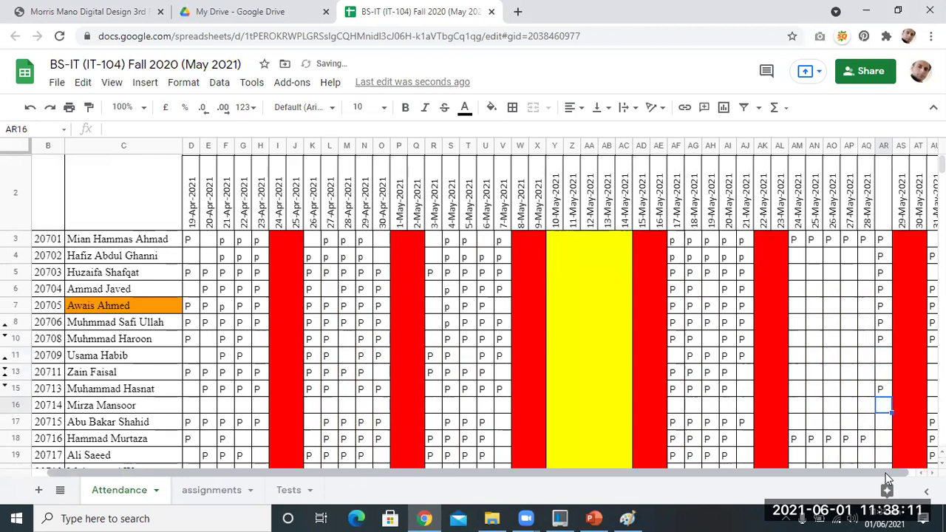
text(P)
key(Down)
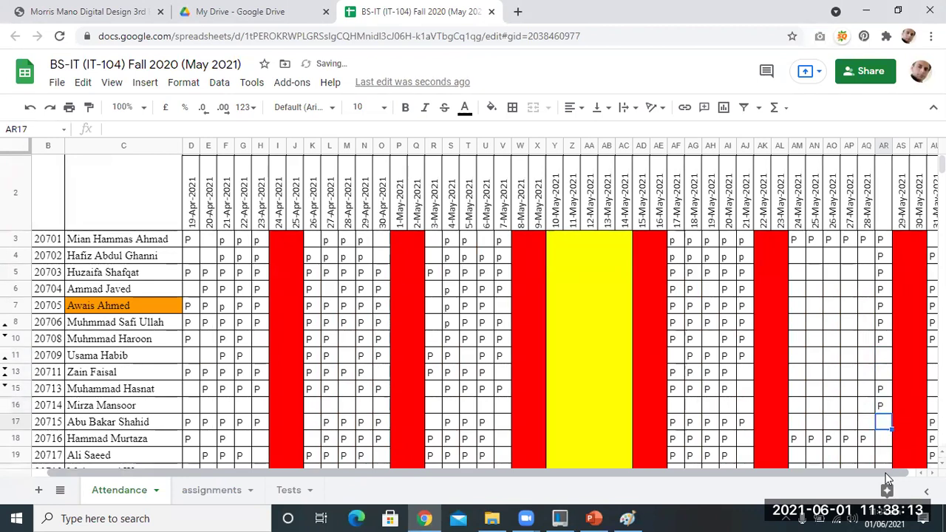
text(P)
key(Down)
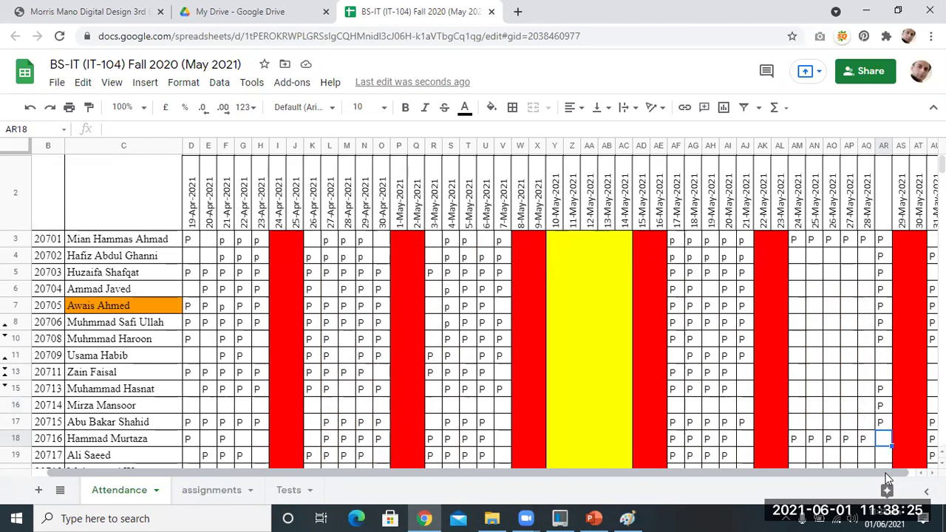
Step: Leave AR18 blank and mark attendance as P in cells AR19, AR20 and AR22
text(P)
key(Delete)
key(Down)
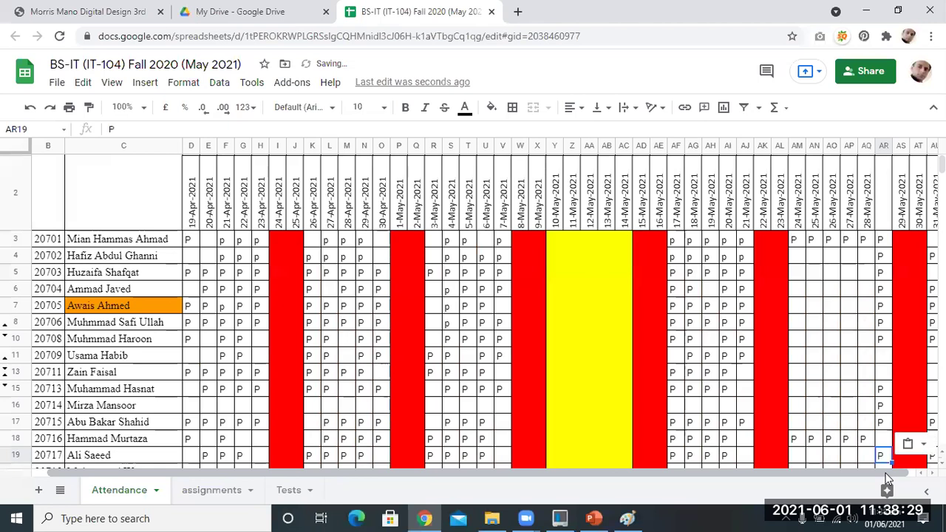
text(P)
key(Down)
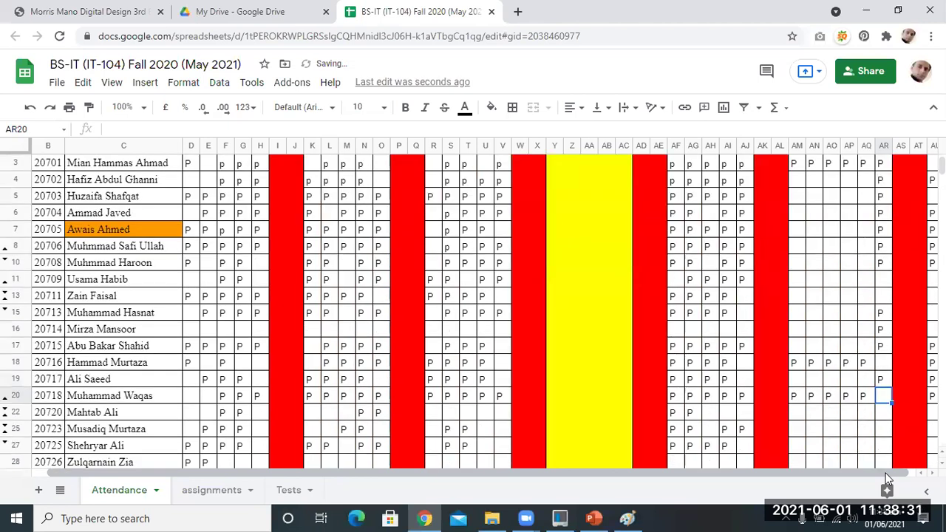
text(P)
key(Down)
text(P)
key(Down)
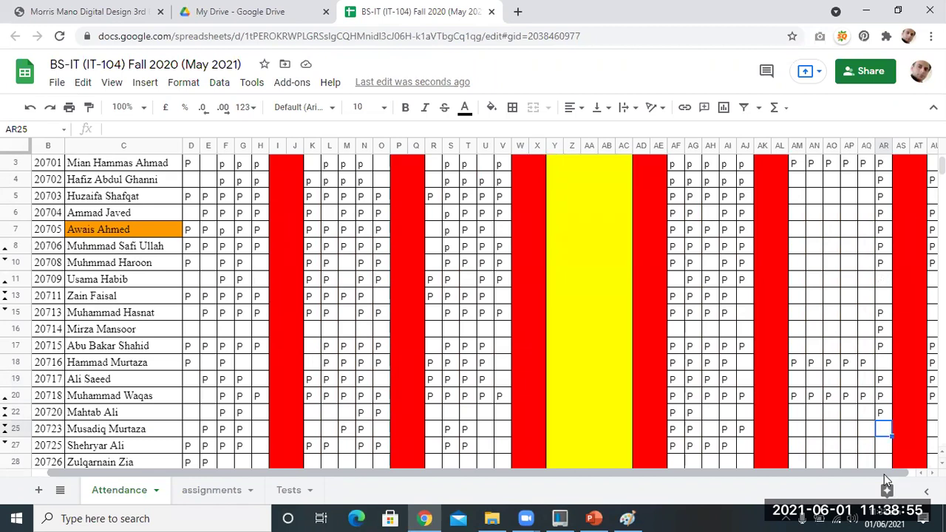
Step: Skip the students in rows 25 to 31 and mark attendance as P in AR33 and AR35
key(Down)
key(Down)
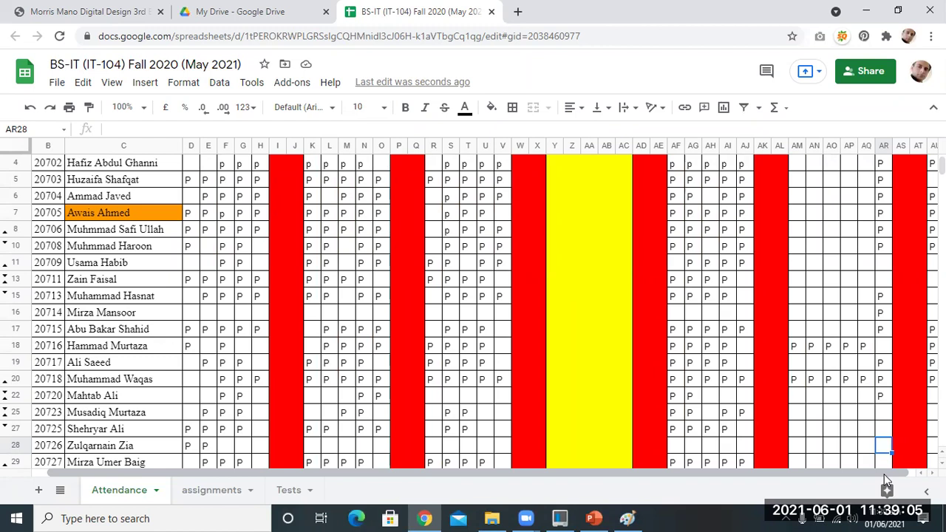
key(Down)
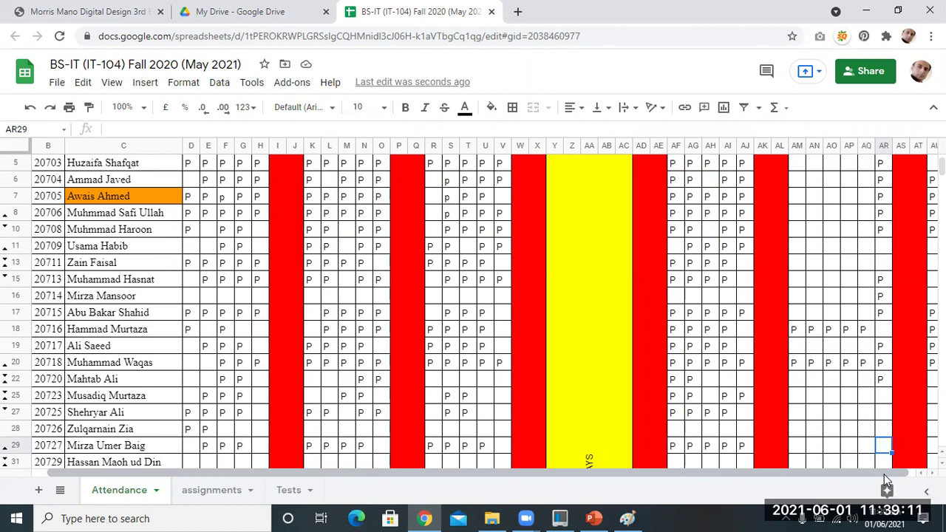
key(Down)
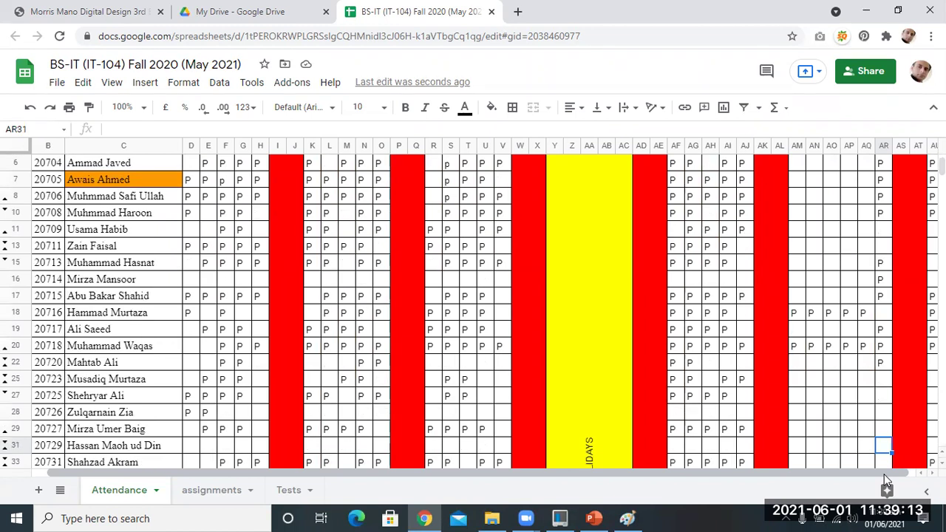
key(Down)
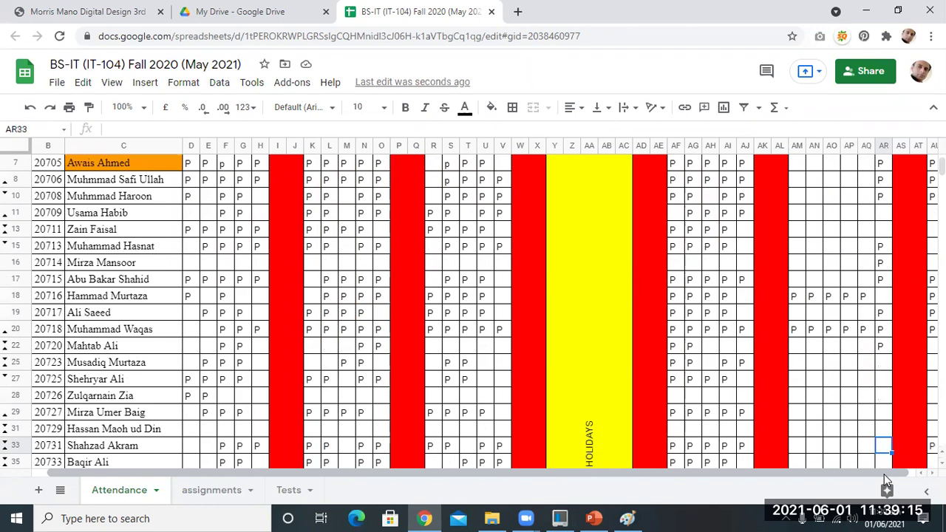
text(P)
key(Return)
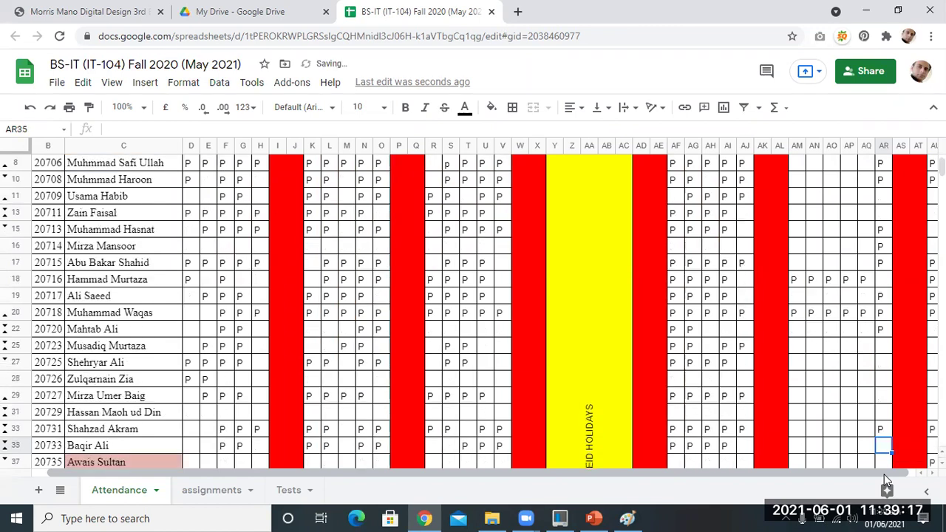
key(Down)
key(Up)
text(P)
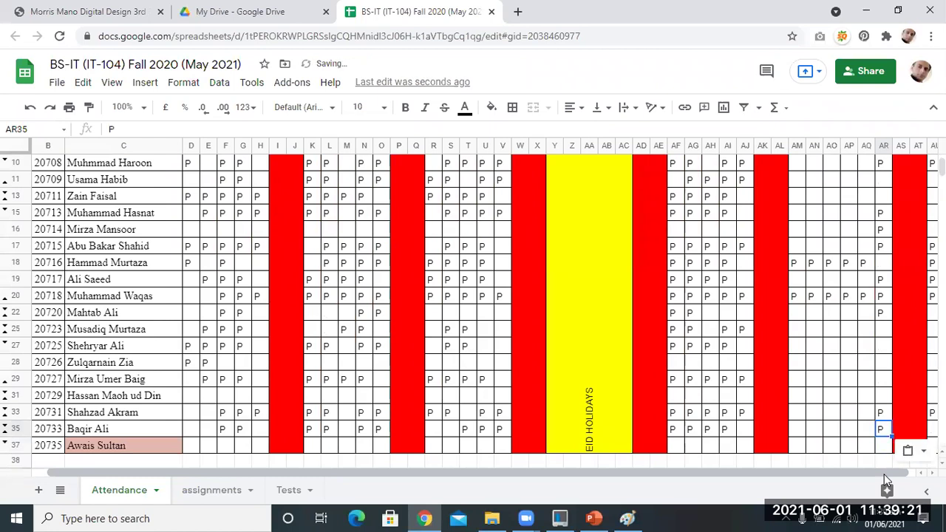
Step: Mark attendance as P for the last student in cell AR37
key(Down)
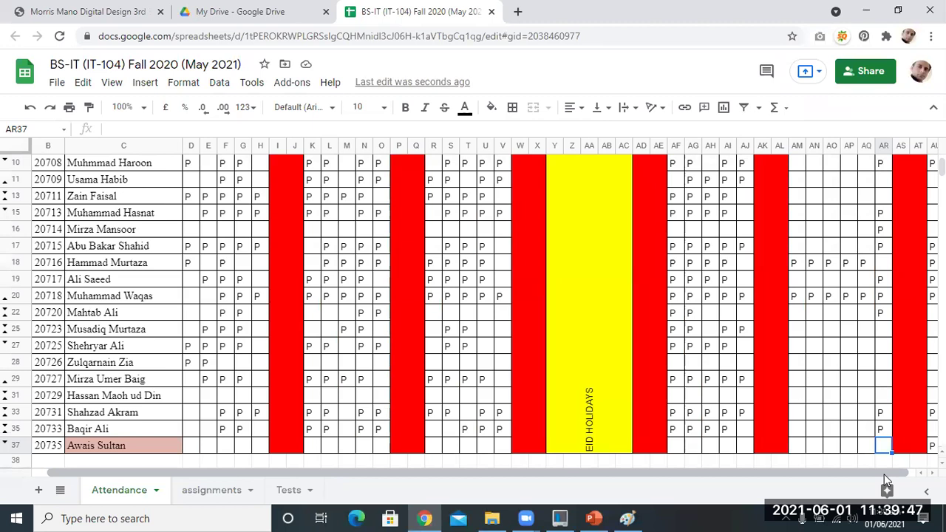
text(P)
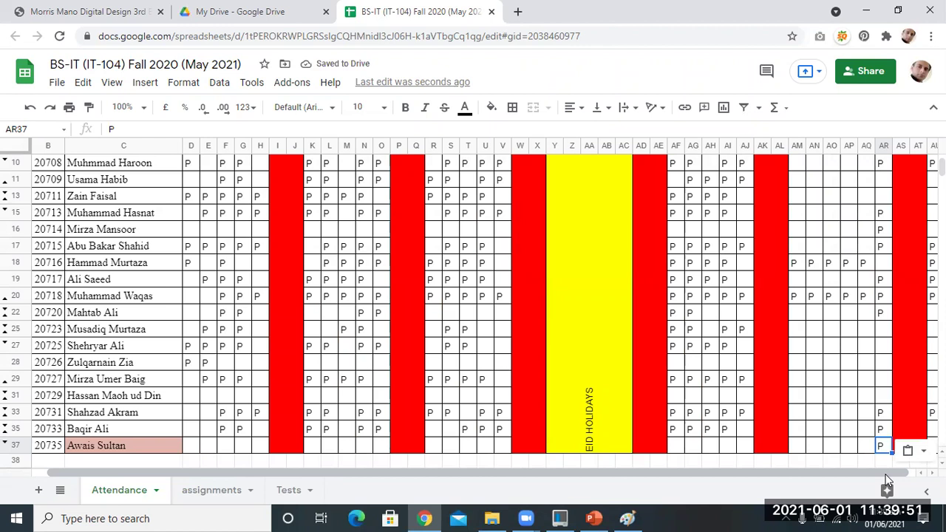
key(Delete)
text(P)
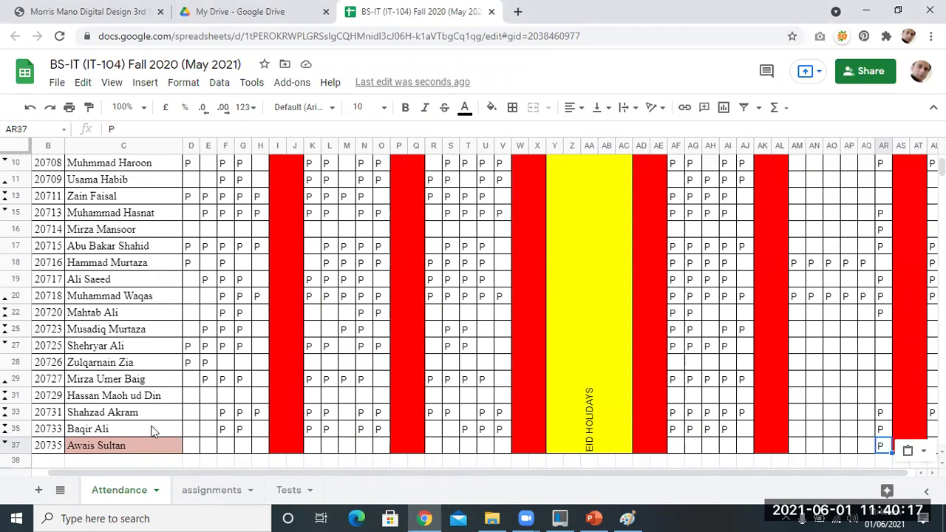
Step: Unhide row 34 between rows 33 and 35 and select that student's attendance cell AR34
click(15, 413)
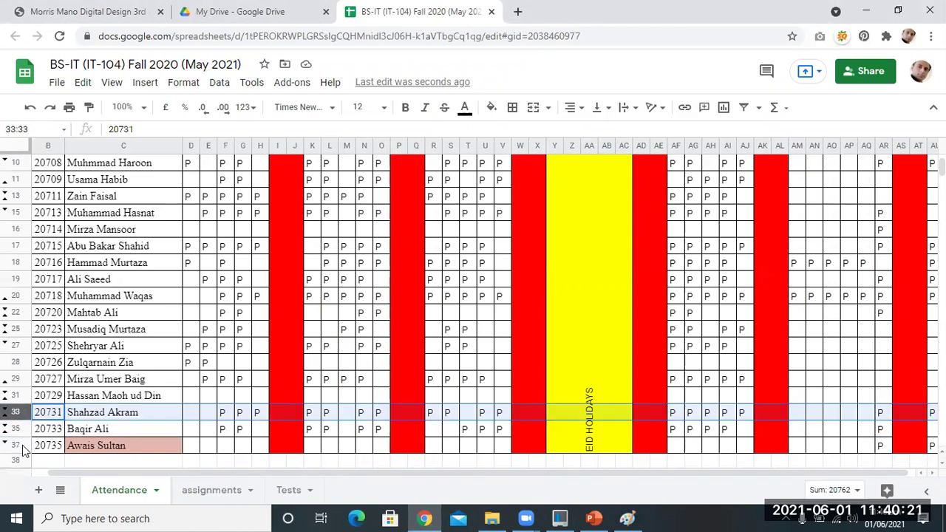
shift+click(15, 429)
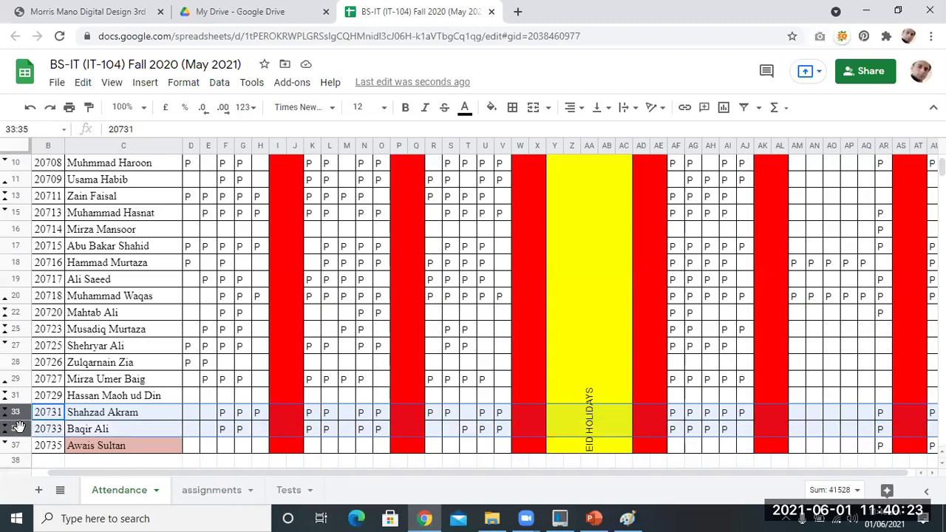
right_click(17, 428)
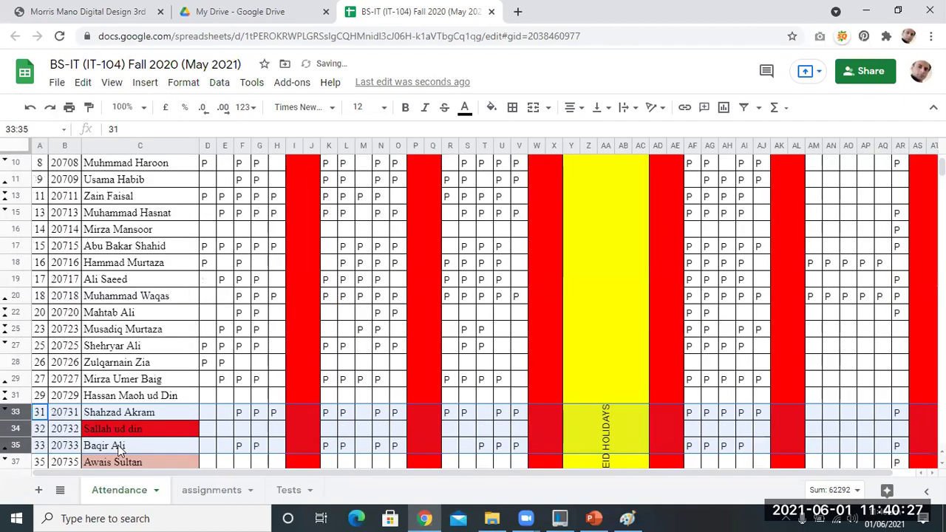
click(118, 445)
click(178, 431)
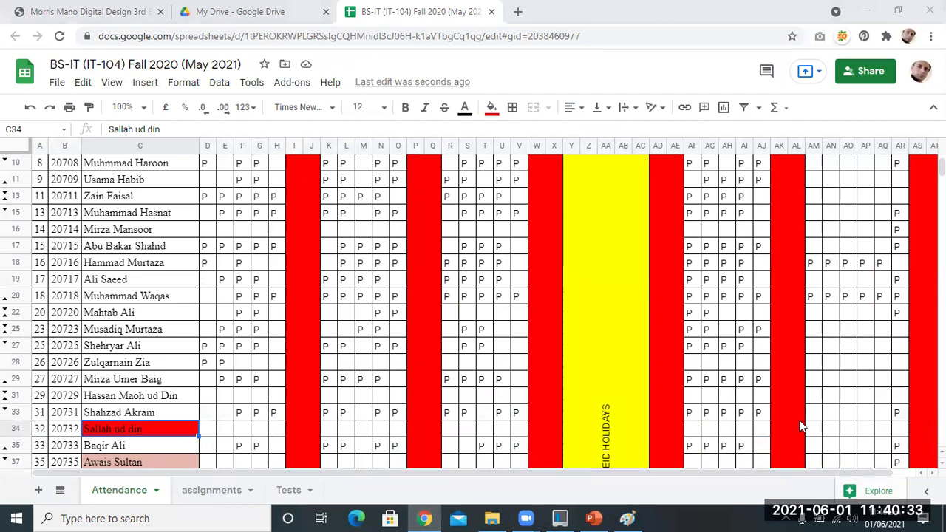
click(899, 431)
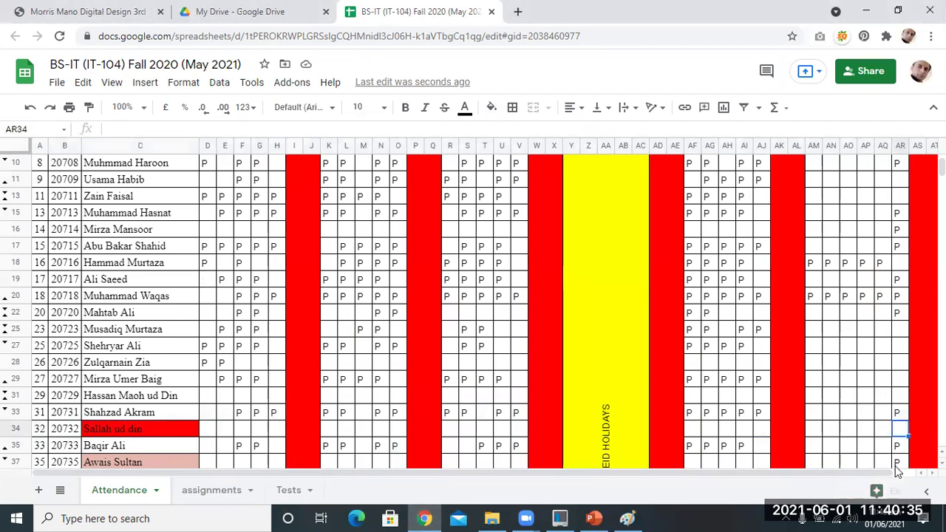
Step: Mark attendance as P in cell AR34 and enter the date 01-06-2021 as the header of column AR in cell AR2
text(P)
scroll(887, 264, up, 5)
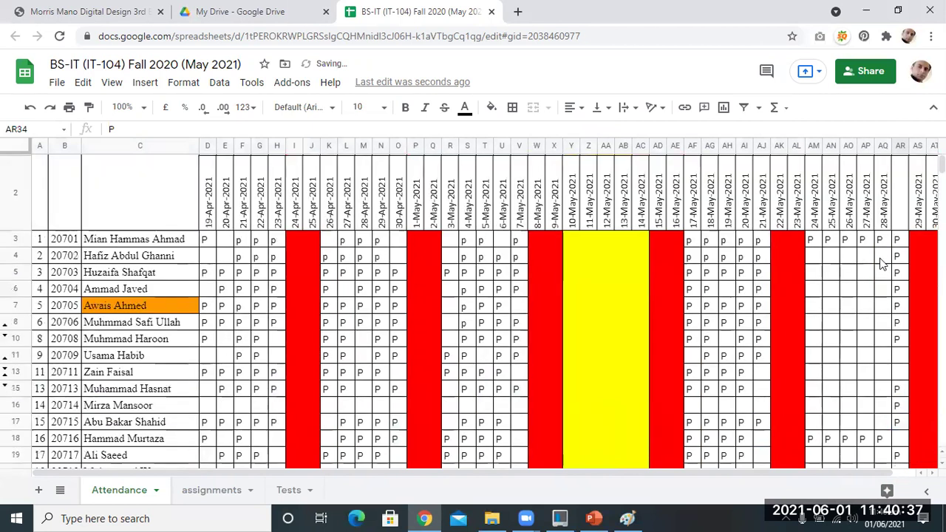
click(897, 221)
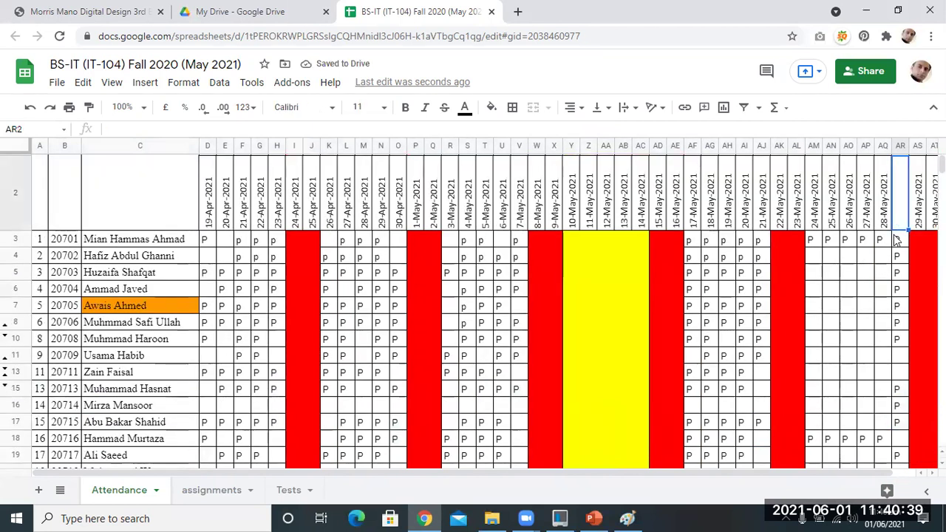
text(01-0)
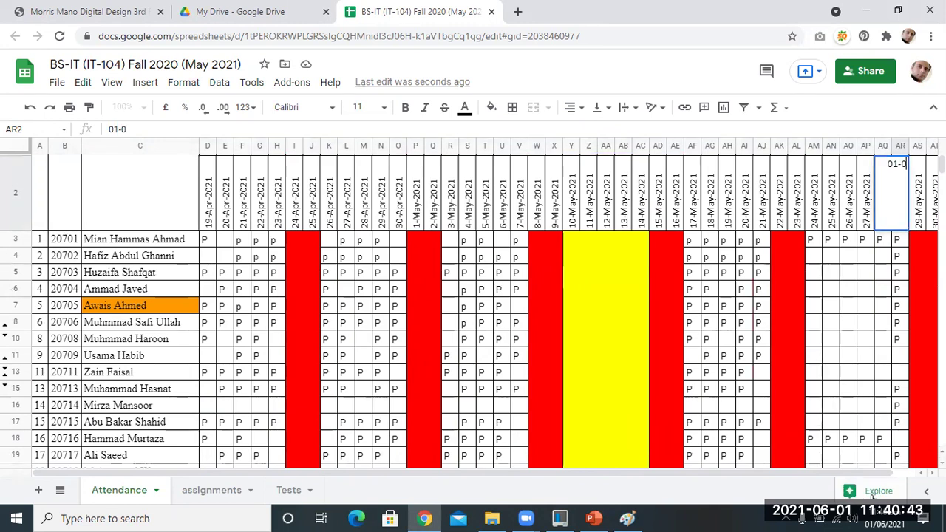
text(6-)
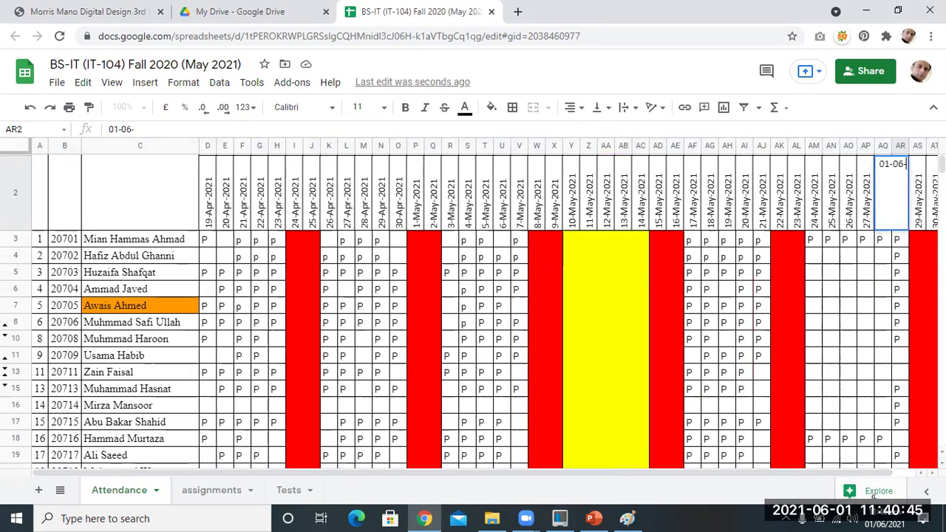
text(2021)
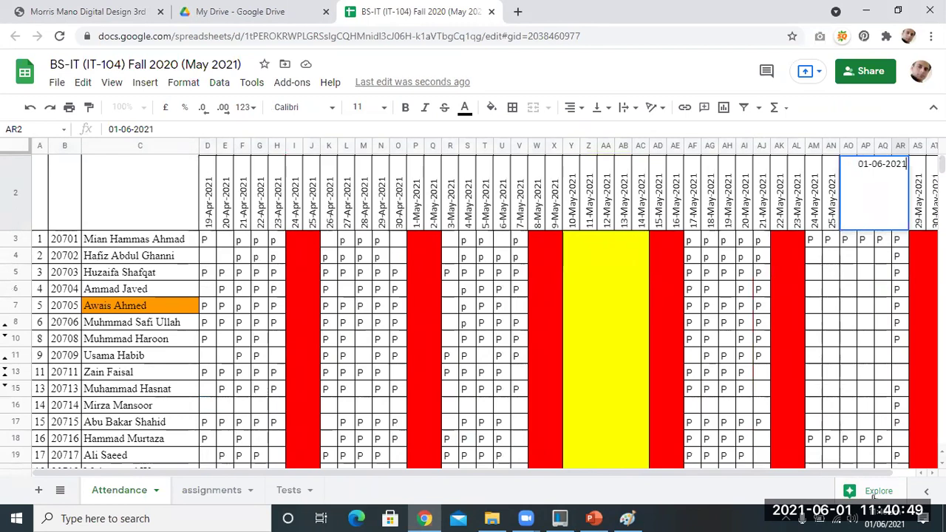
key(Return)
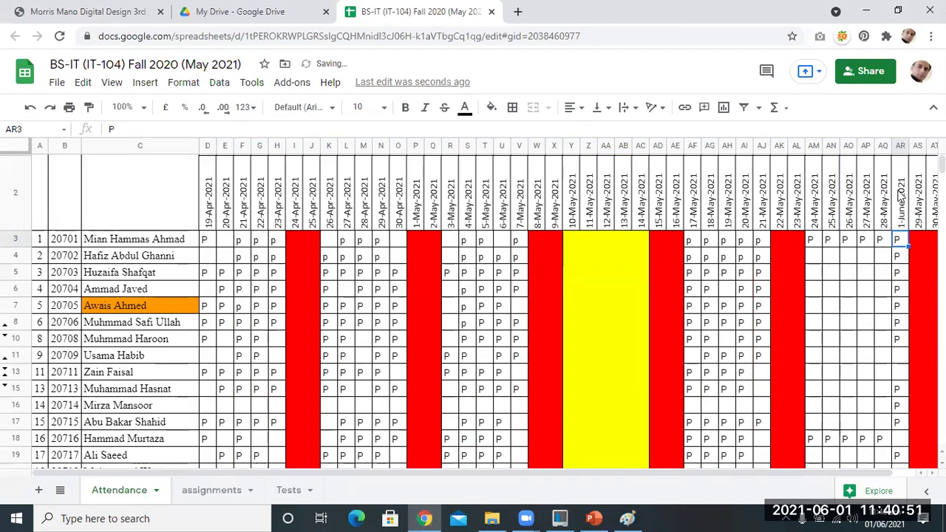
Step: Move the 1-June-2021 attendance column so that it sits immediately after the 31-May-2021 column
click(898, 146)
drag(898, 146, 914, 275)
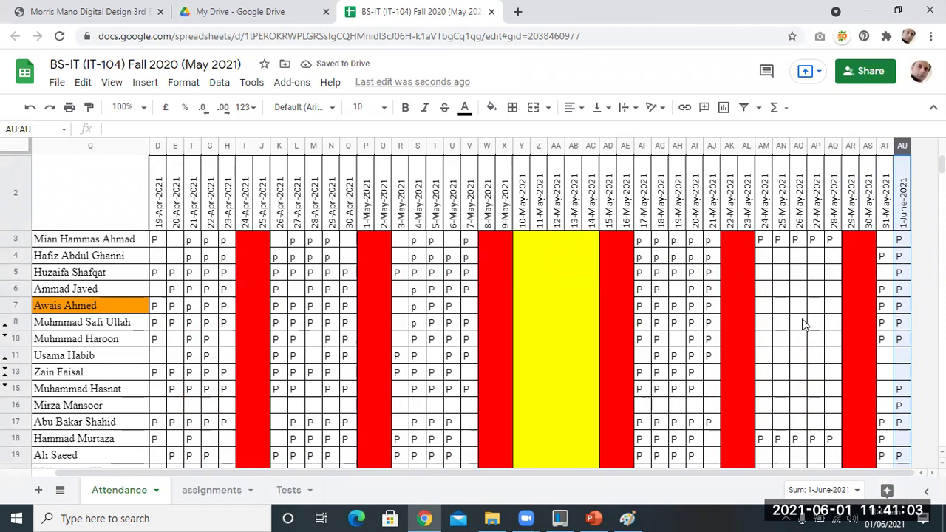
Step: Review the student list, examining the colour-highlighted names in cells C7 and C37
scroll(803, 320, down, 1)
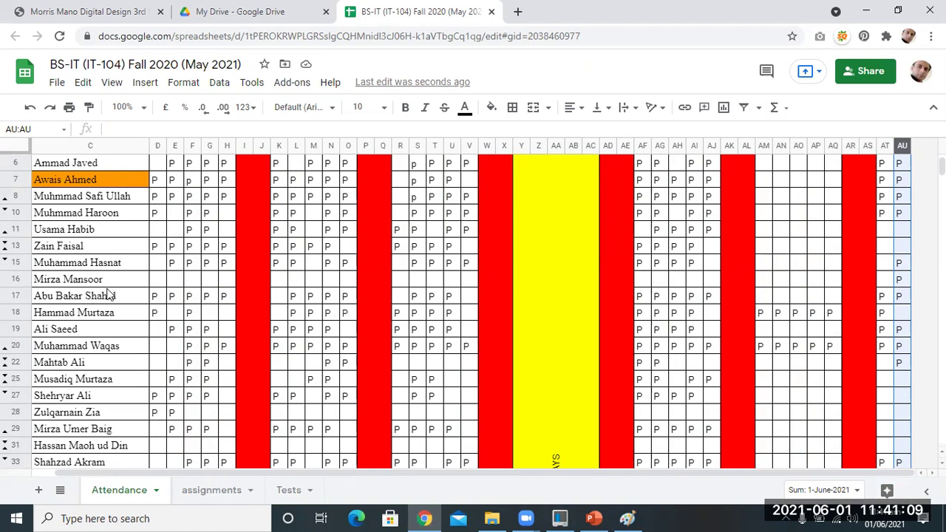
drag(387, 475, 323, 471)
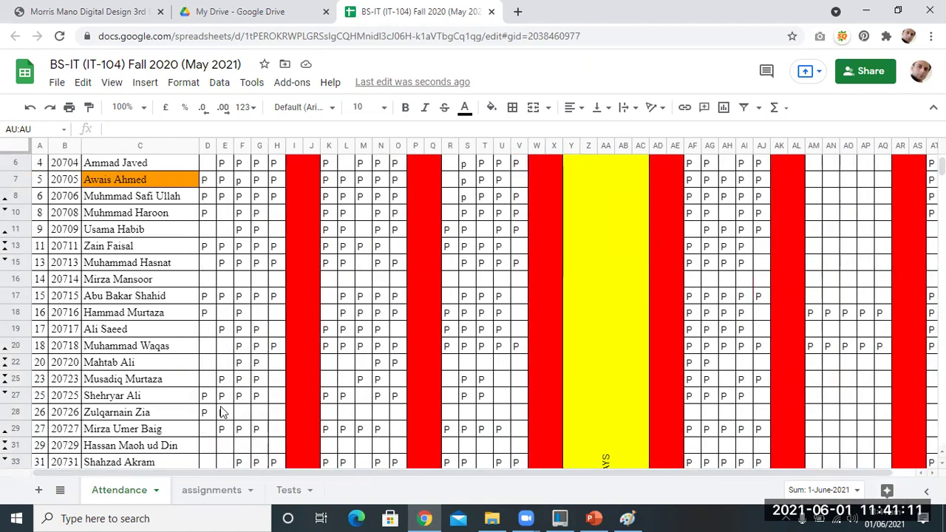
click(120, 182)
scroll(154, 317, down, 5)
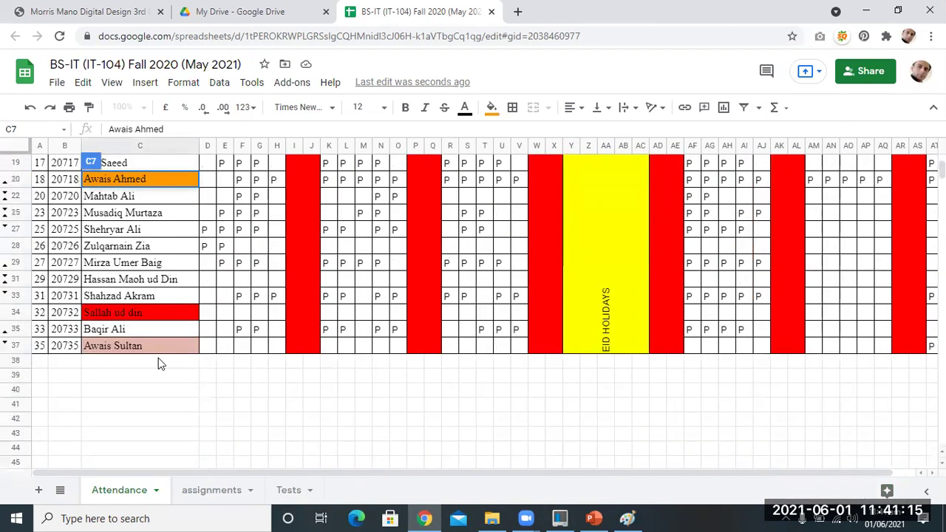
click(144, 344)
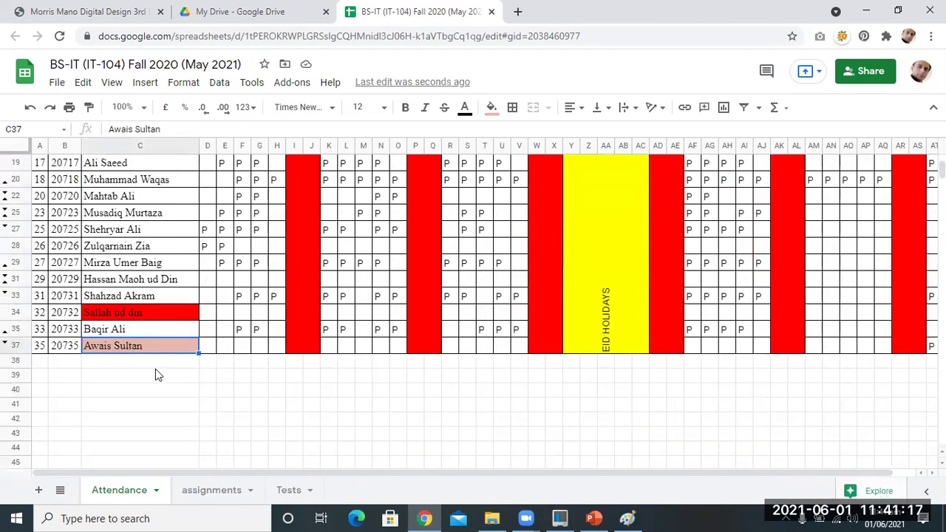
scroll(155, 369, up, 2)
scroll(155, 369, up, 3)
click(111, 212)
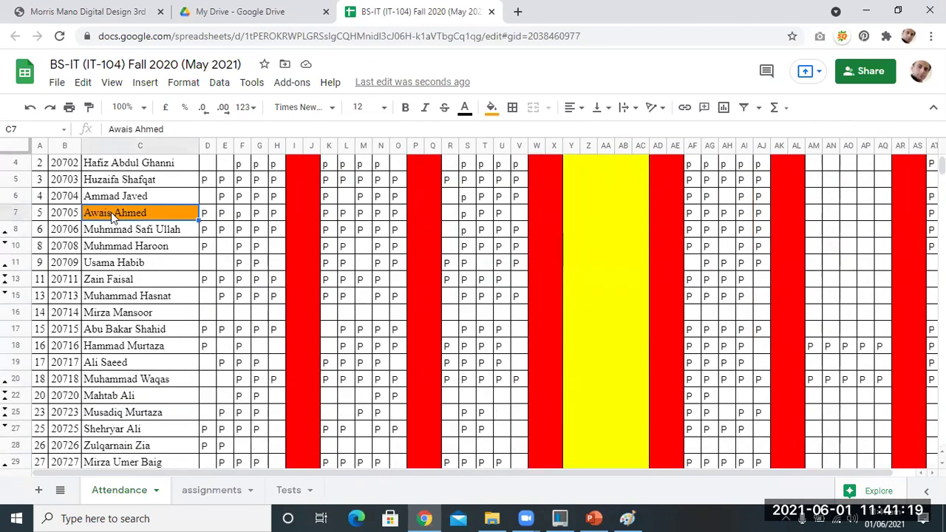